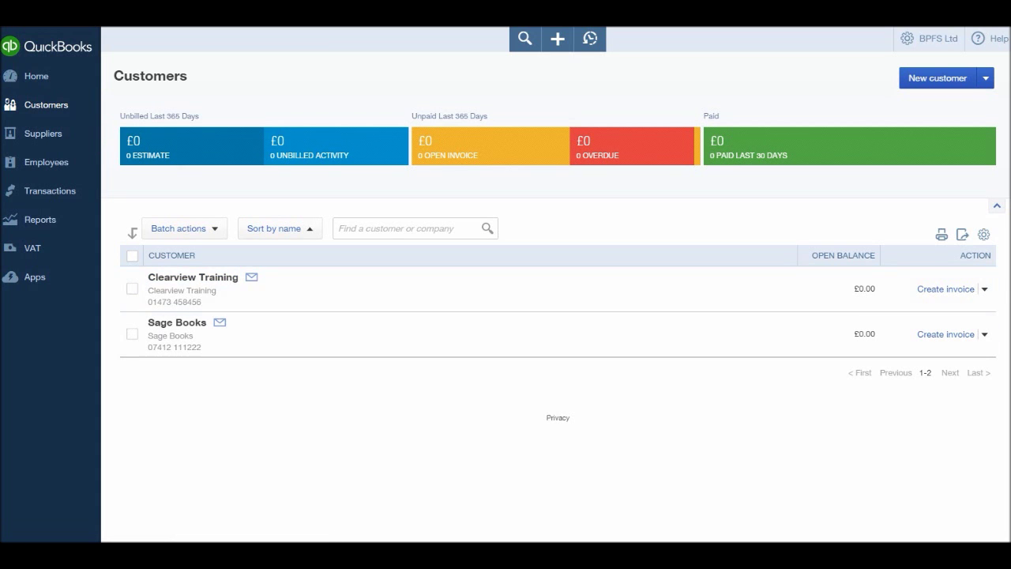
Open Clearview Training's customer record and list the transaction types it can create
click(192, 276)
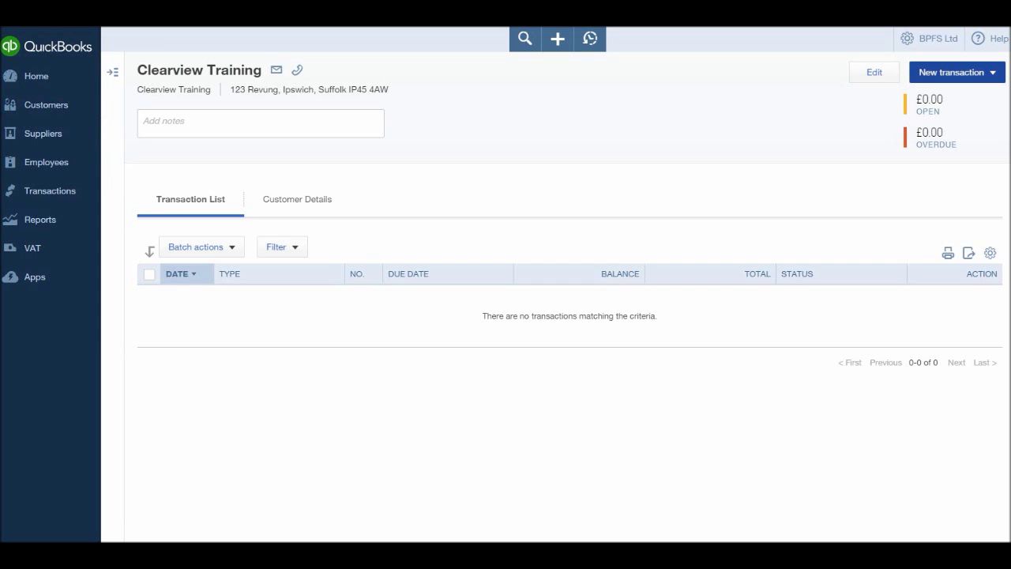
click(952, 72)
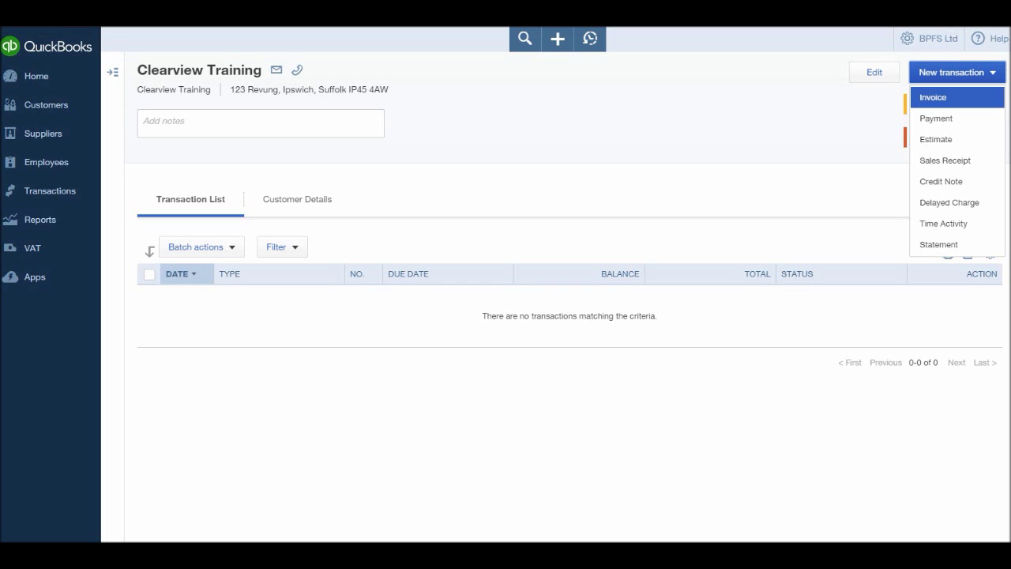
Start a Sage Books invoice dated 31/07/2015 with Net 15 terms, due 15/08/2015
click(45, 104)
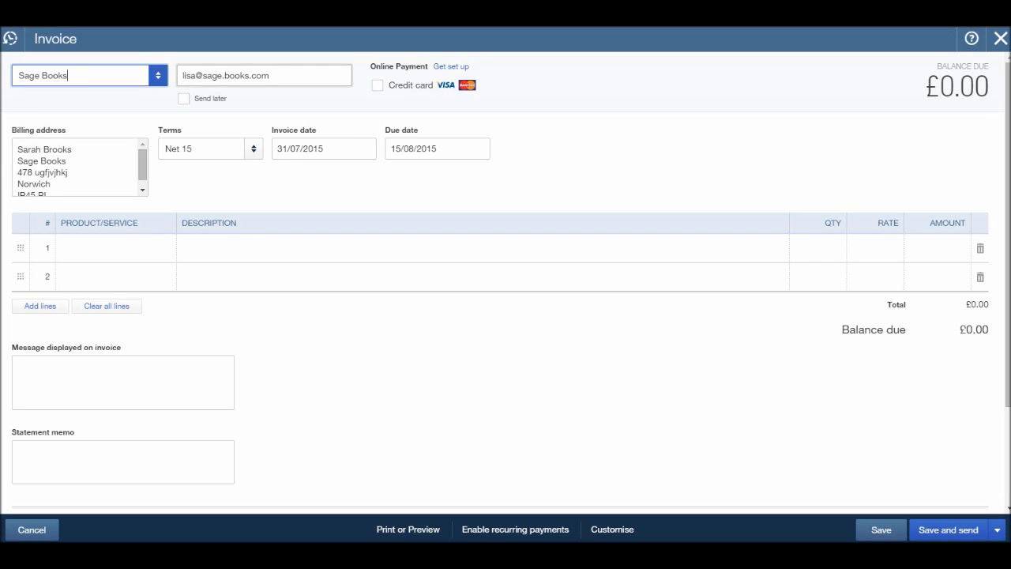
key(Tab)
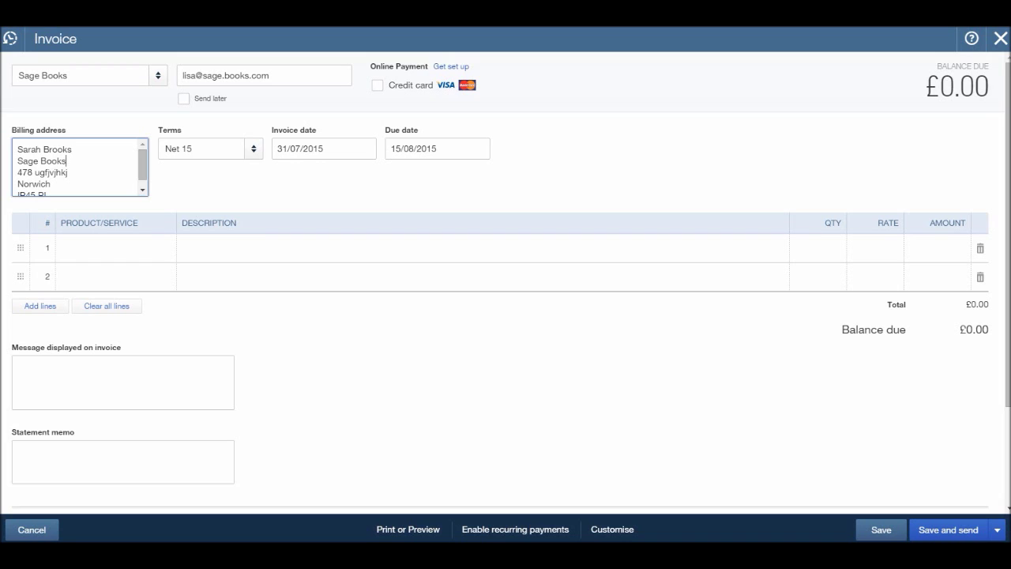
click(201, 149)
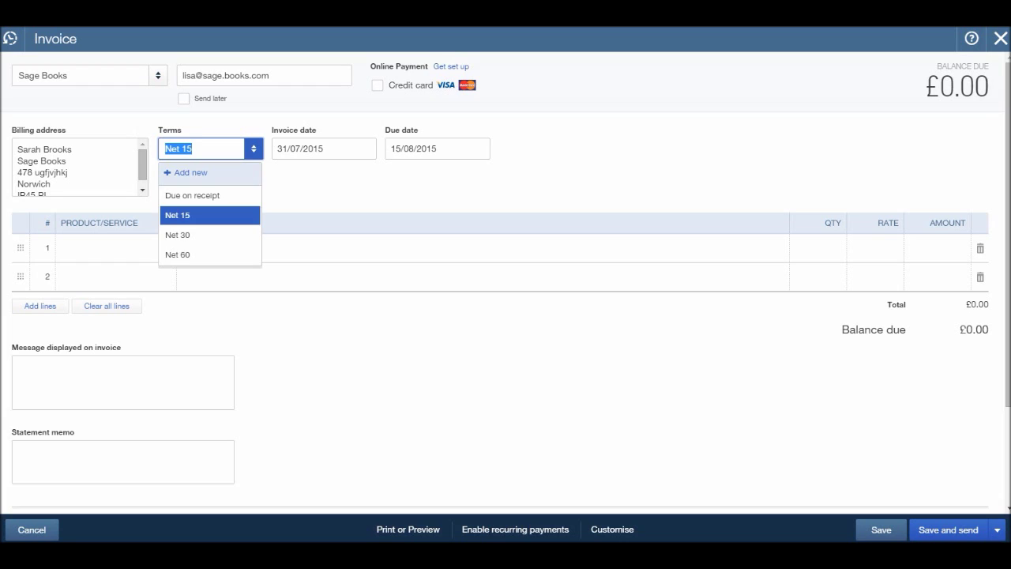
key(Tab)
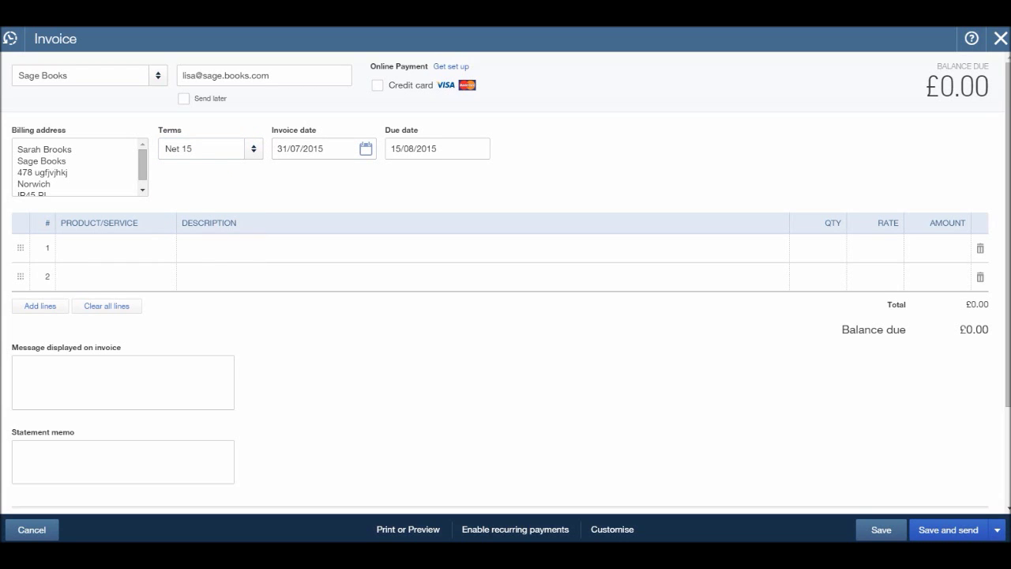
key(alt+Down)
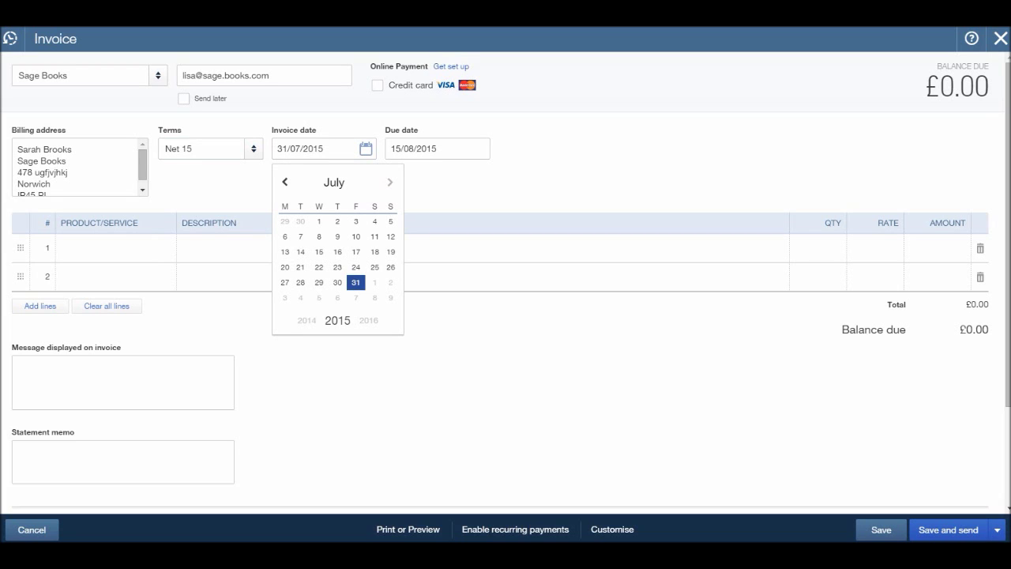
key(Page_Down)
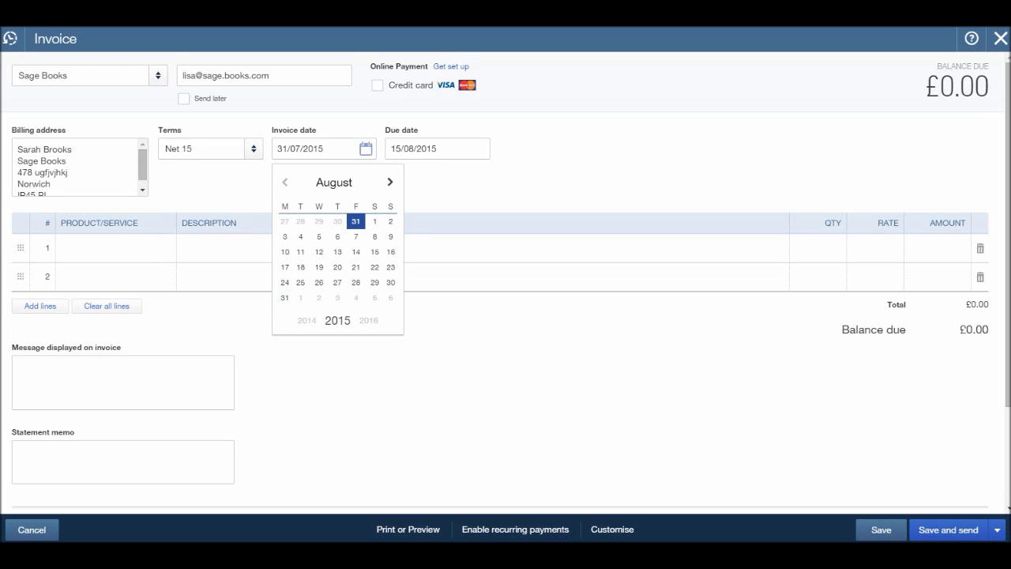
key(Page_Up)
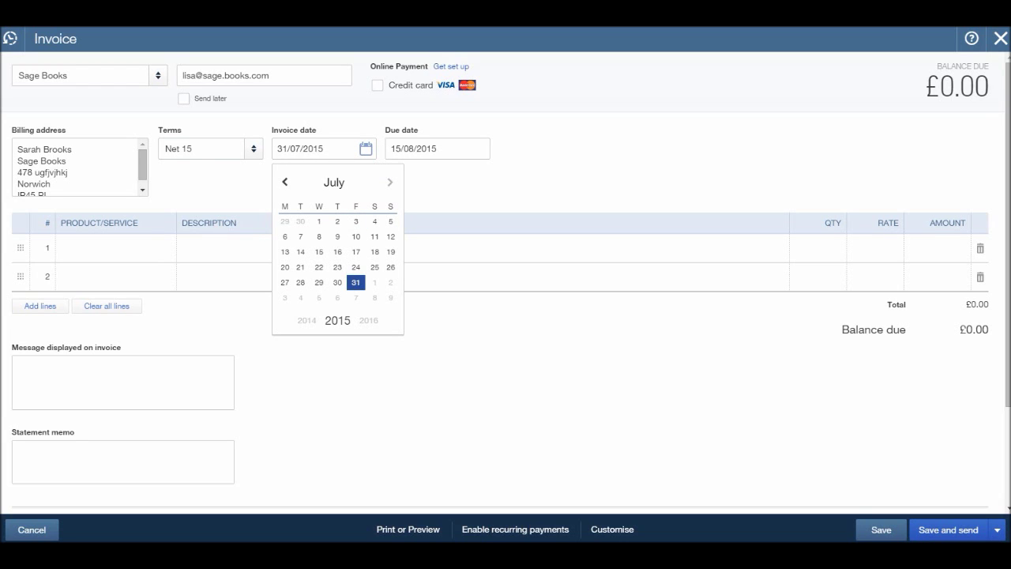
key(Page_Down)
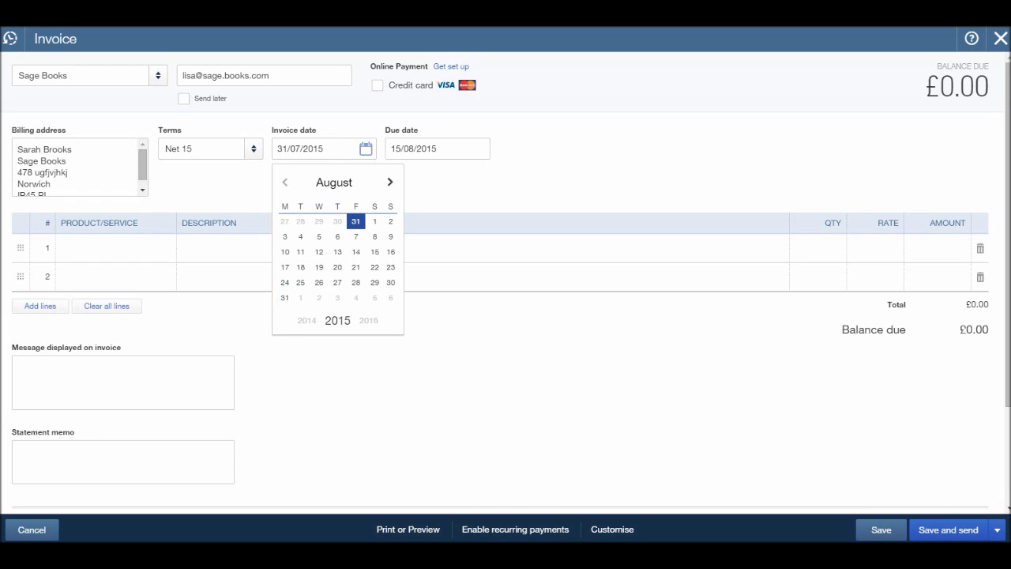
key(Page_Up)
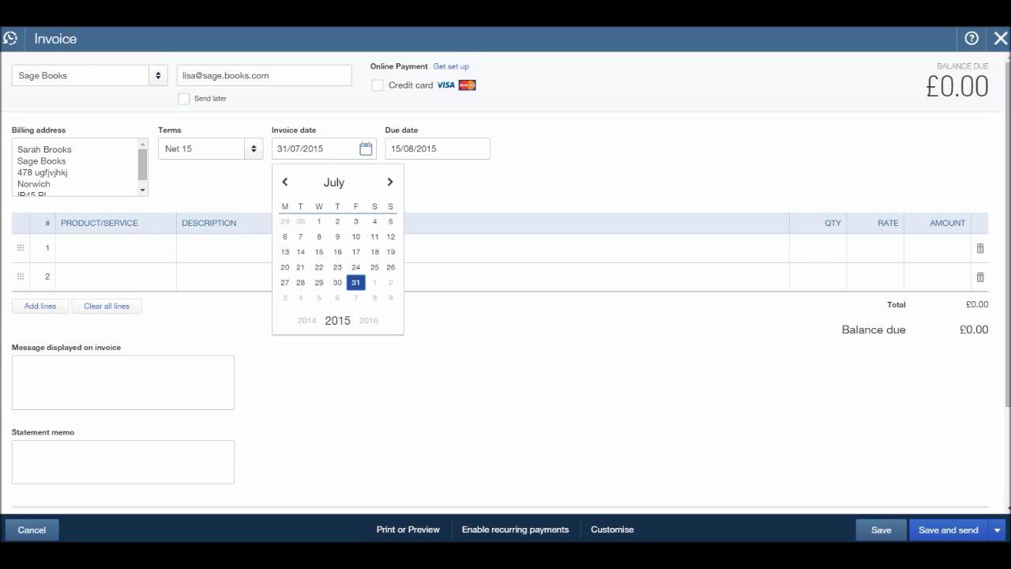
key(Escape)
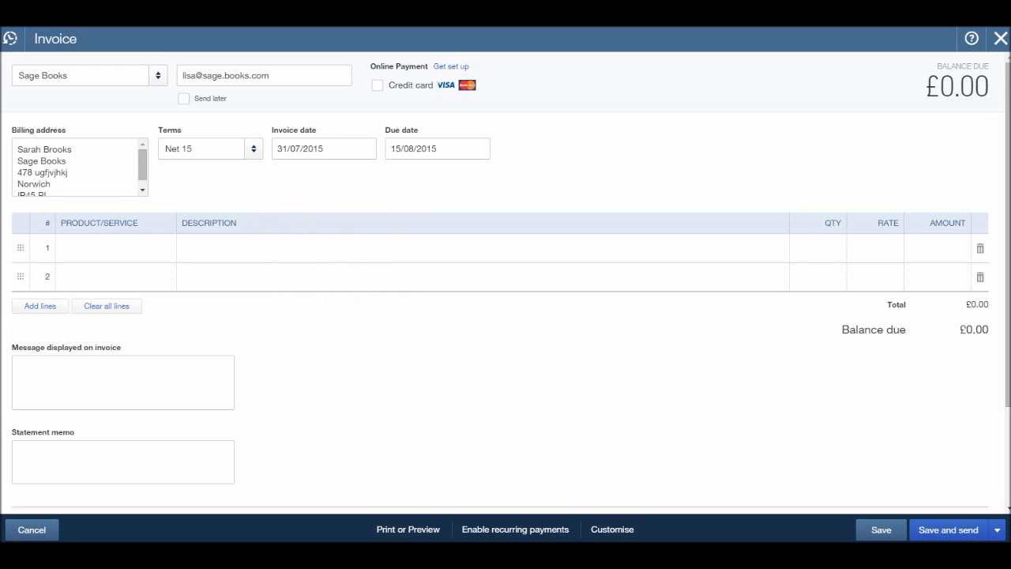
key(Tab)
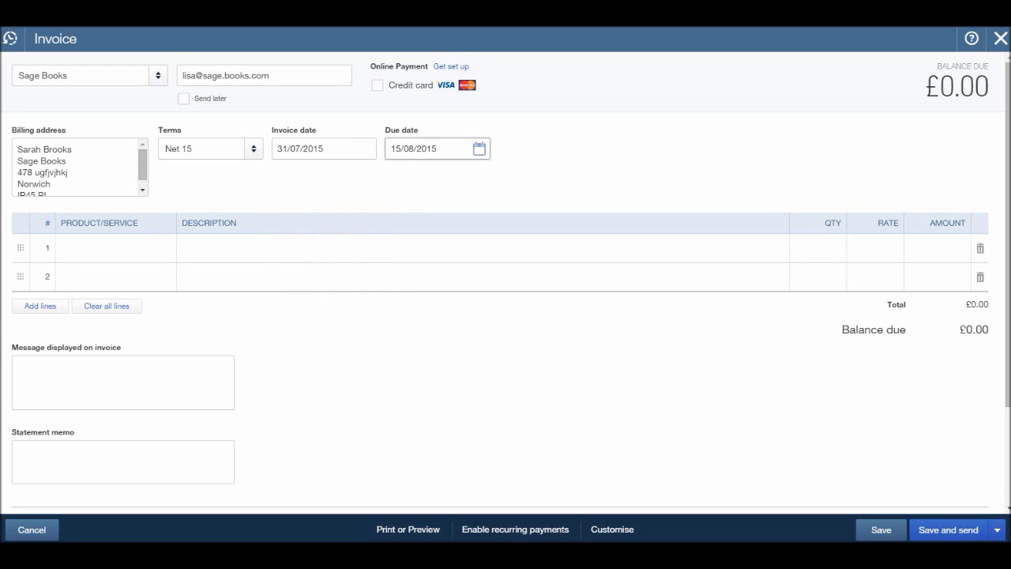
click(205, 149)
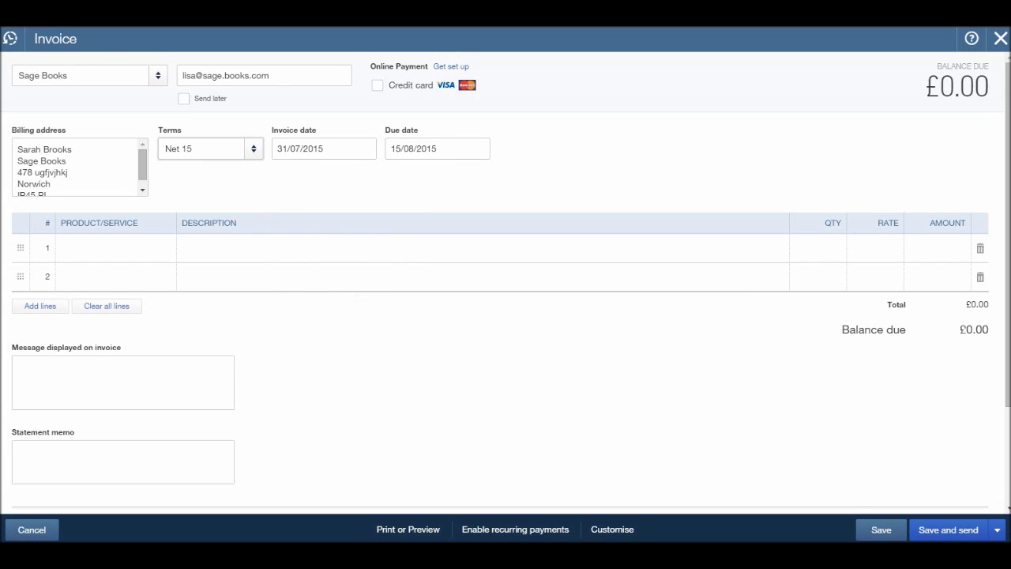
click(427, 149)
click(478, 148)
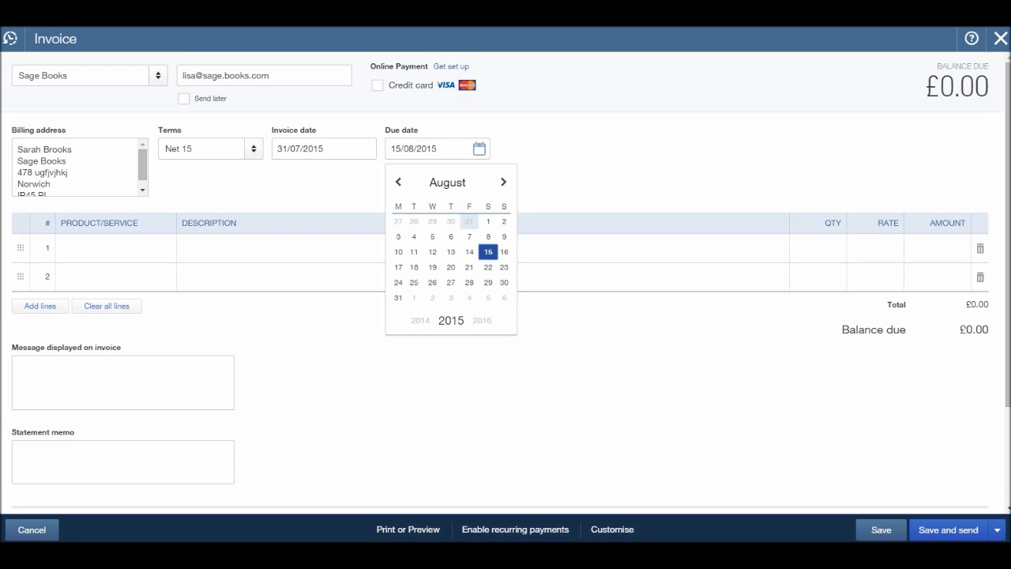
key(Escape)
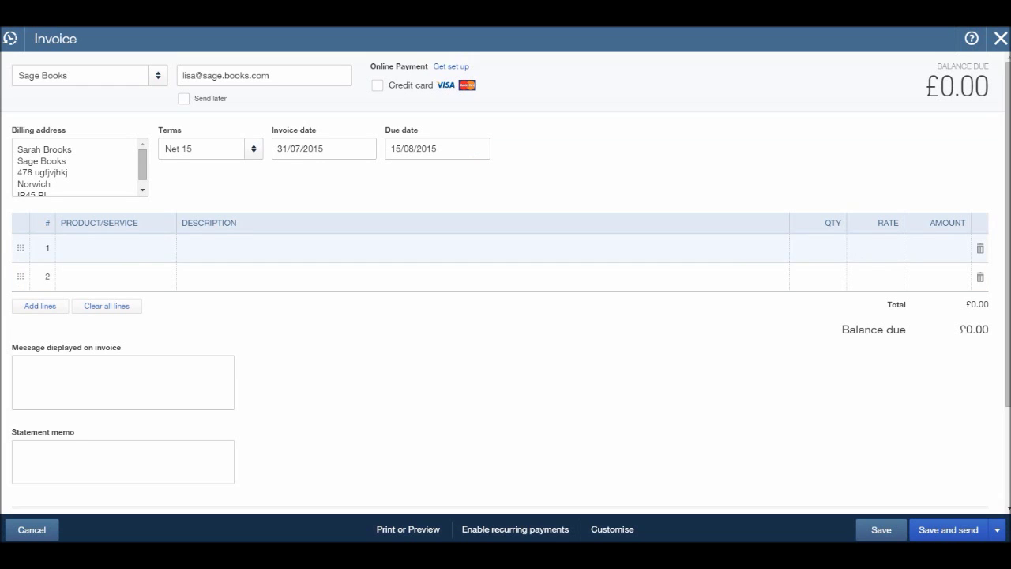
Fill invoice line 1 with Sales, 'Bookkeeping Services July 2015', quantity 1 at rate 45
click(110, 248)
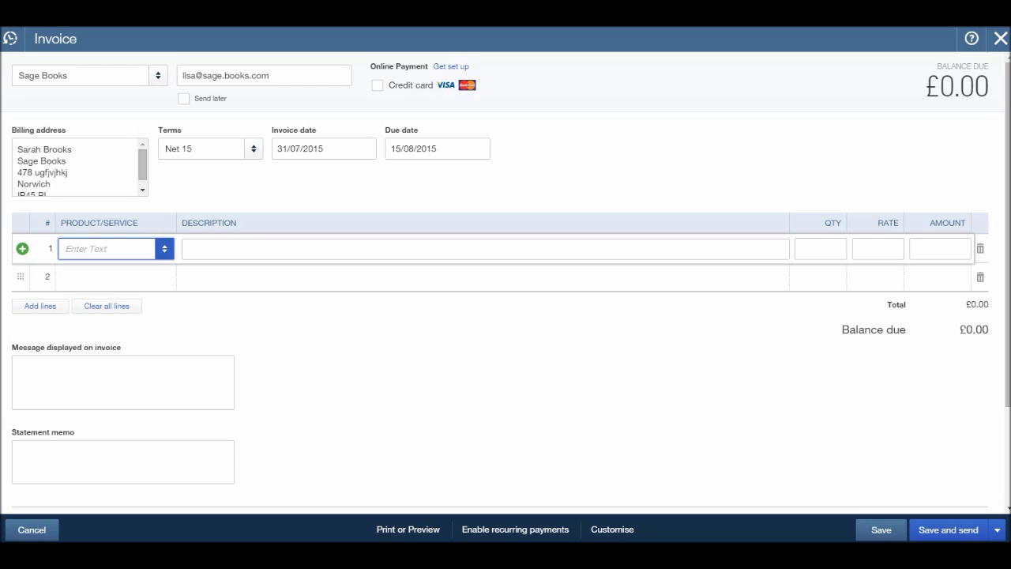
text(Sa)
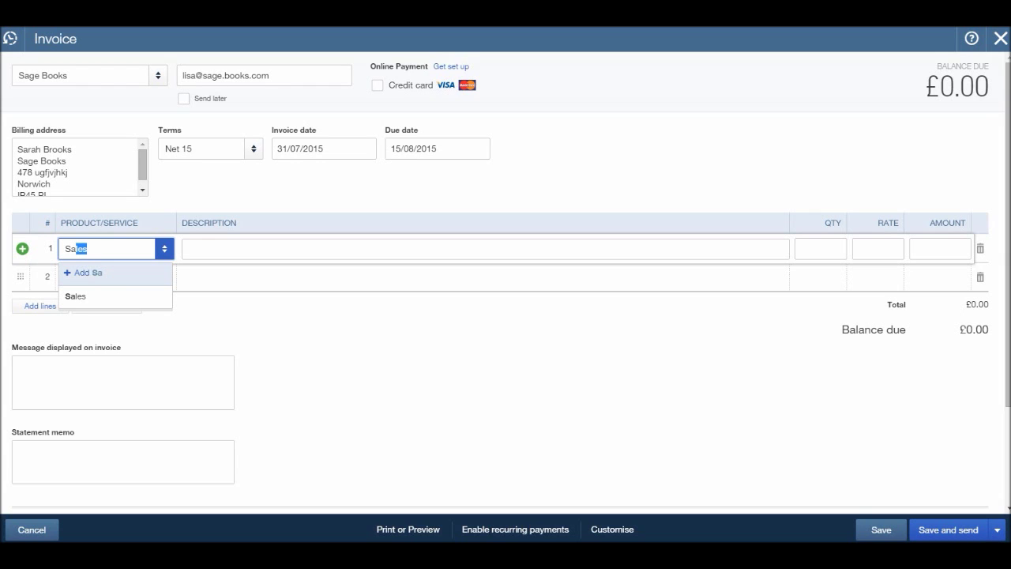
key(Tab)
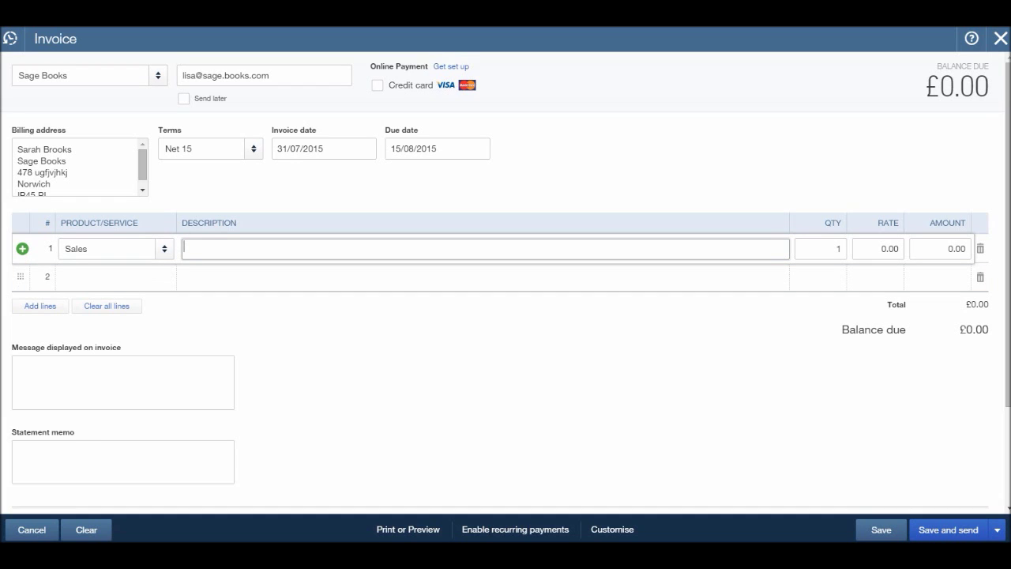
text(Bookkeeping Services July)
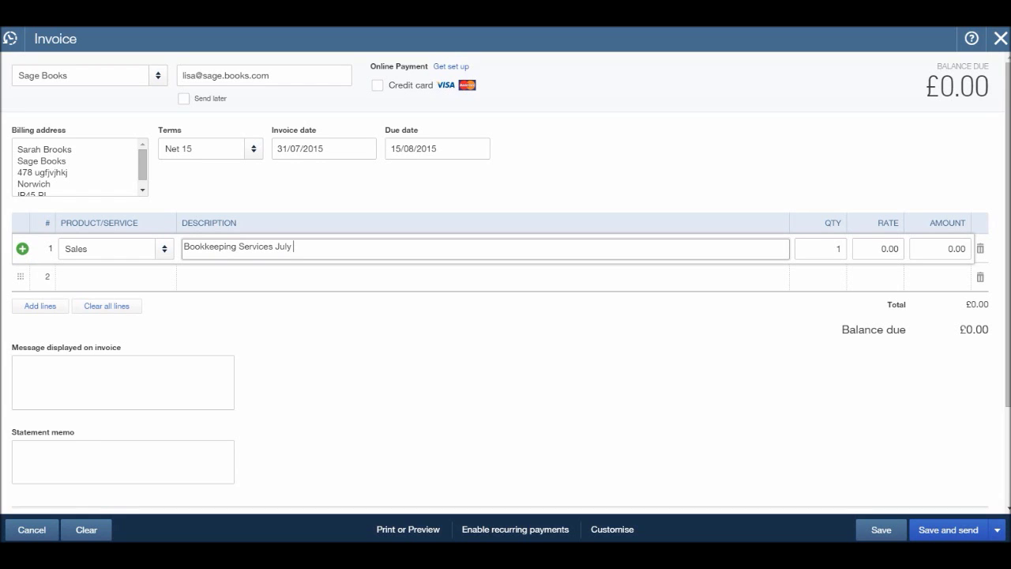
text( 2015)
key(Tab)
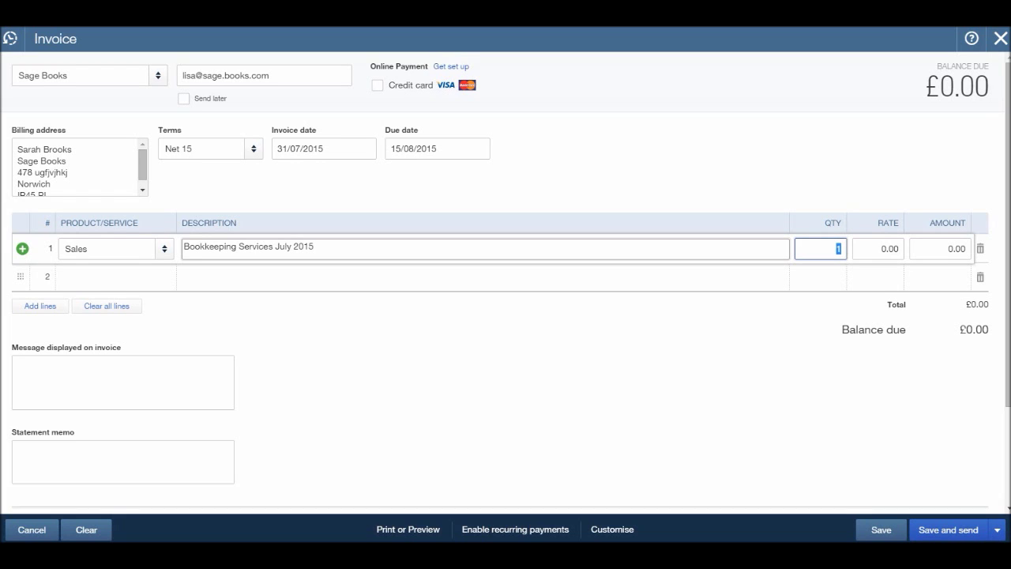
key(Tab)
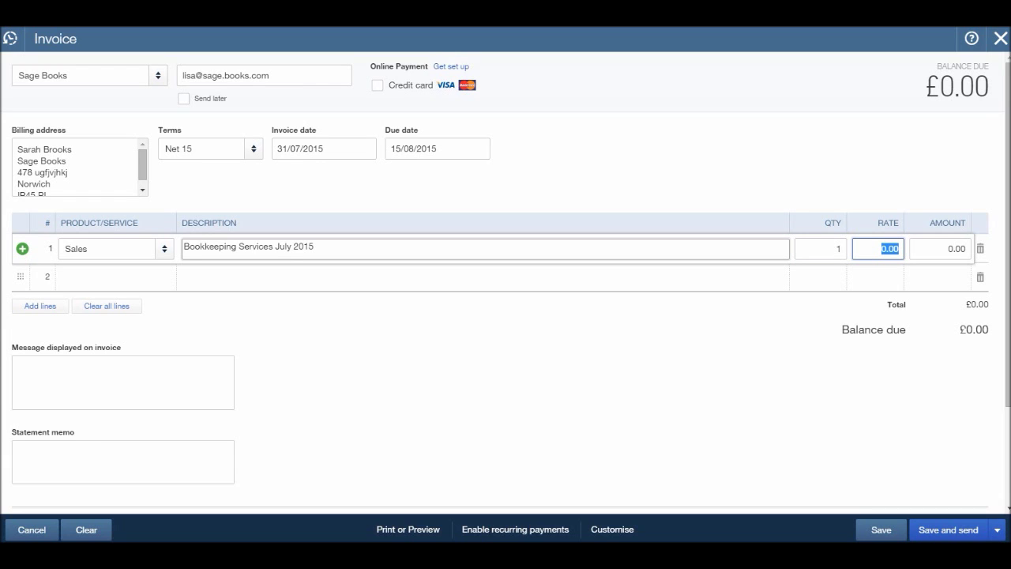
text(45)
key(Tab)
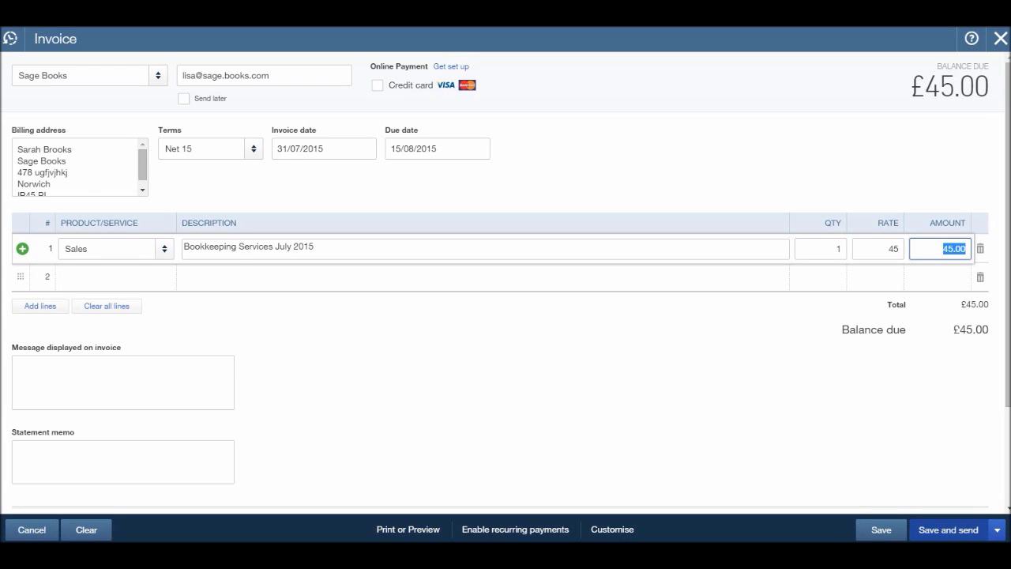
Fill line 2 with Sales, 'Year End Prep at £15 per hour', quantity 5 at rate 15
click(997, 529)
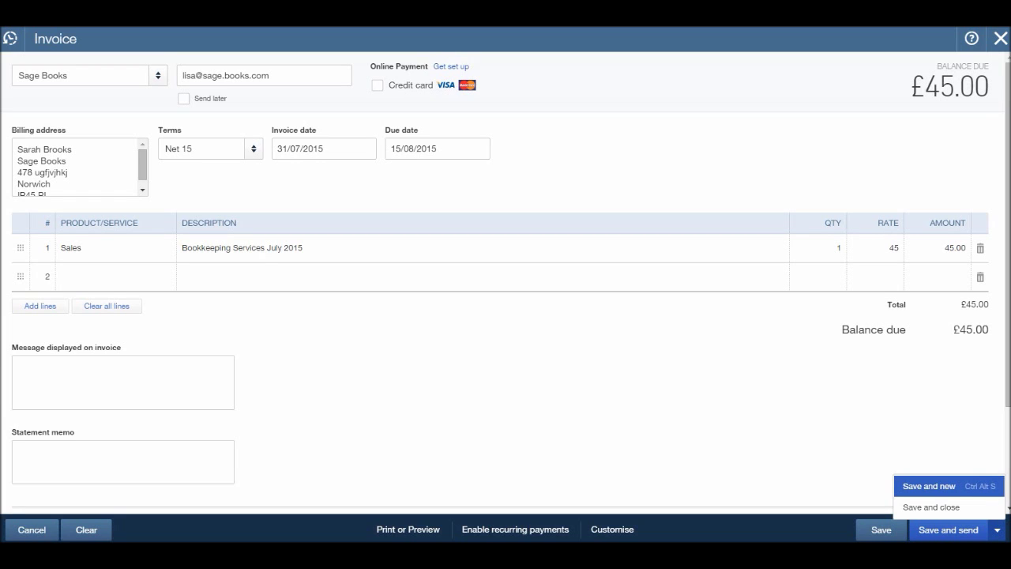
click(931, 507)
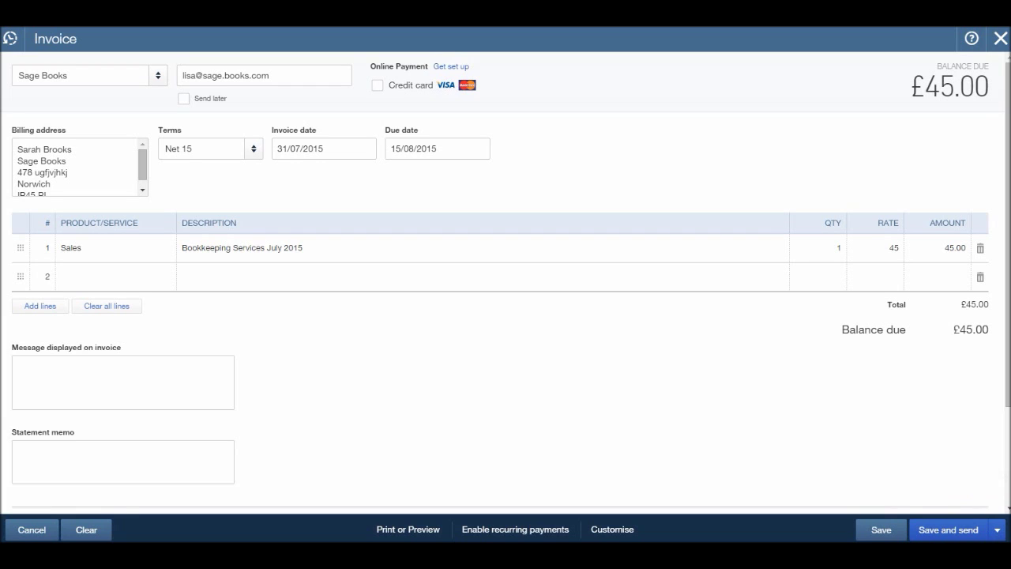
click(108, 276)
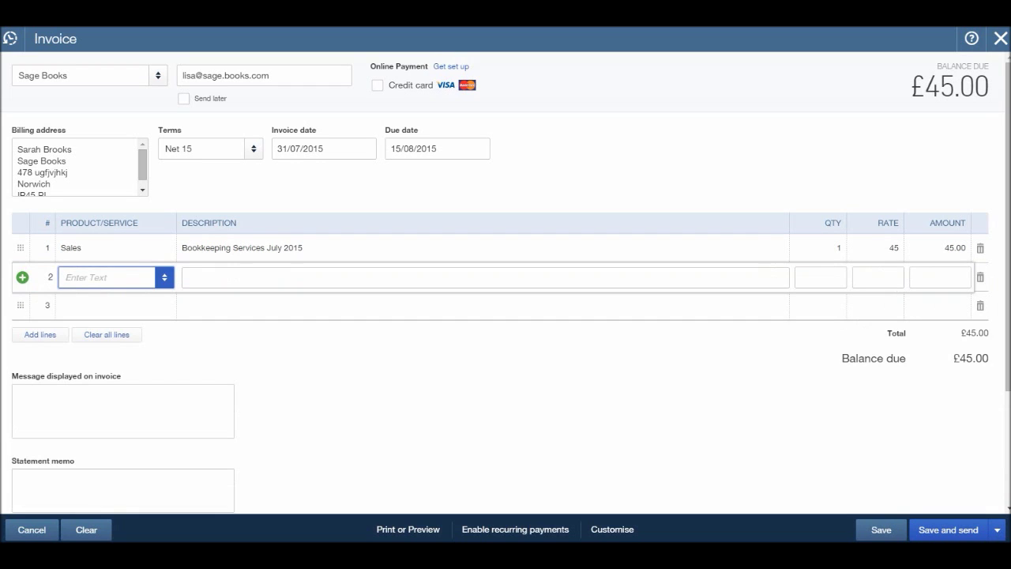
text(Sales)
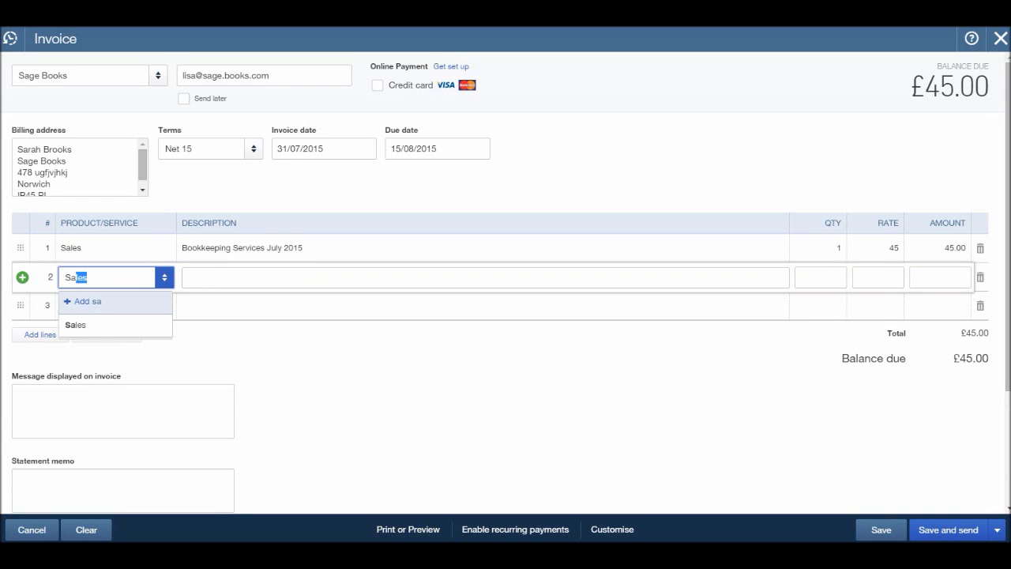
key(Tab)
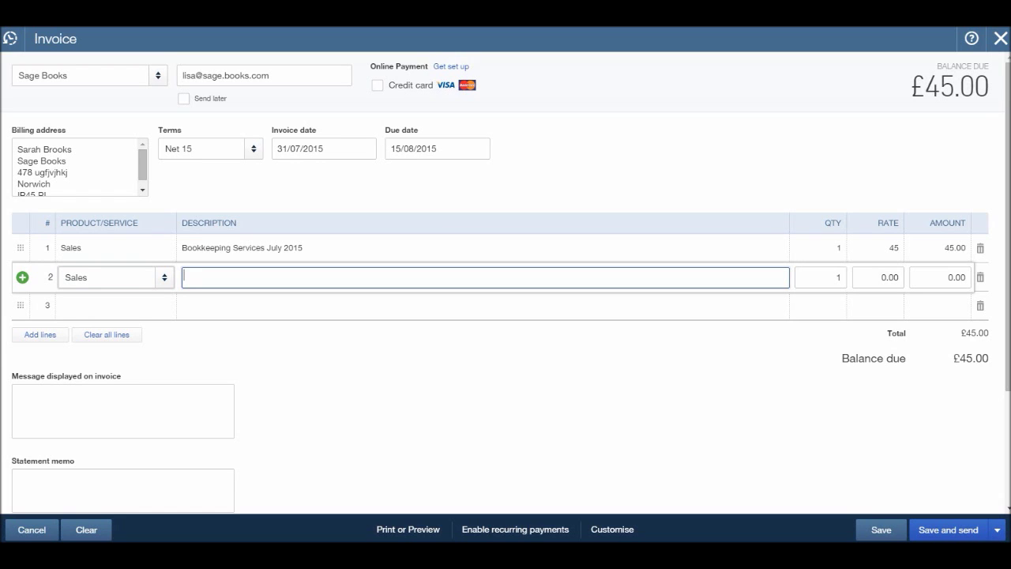
text(Year End Prep at £15 per hour)
key(Tab)
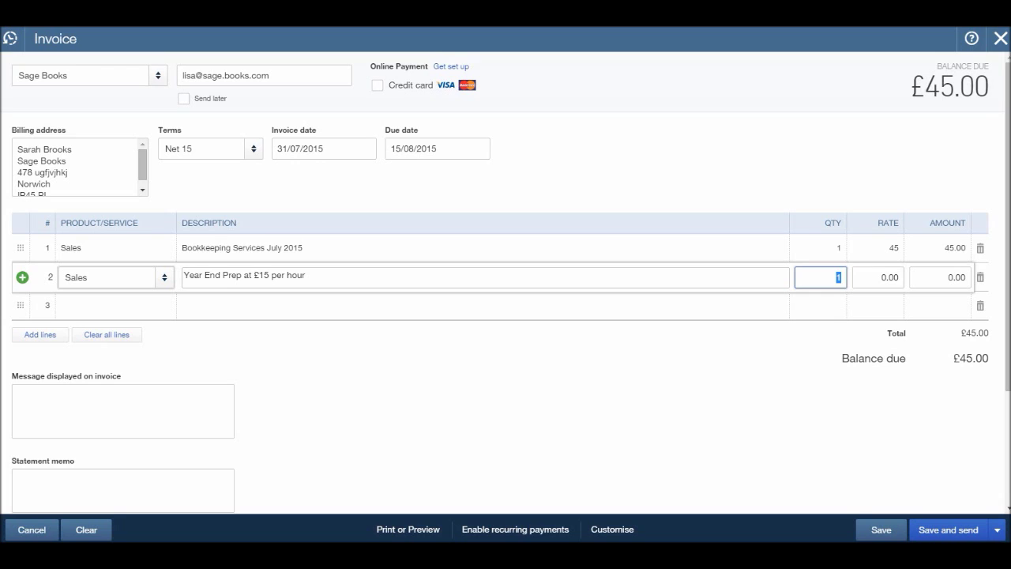
text(5)
key(Tab)
text(15)
key(Tab)
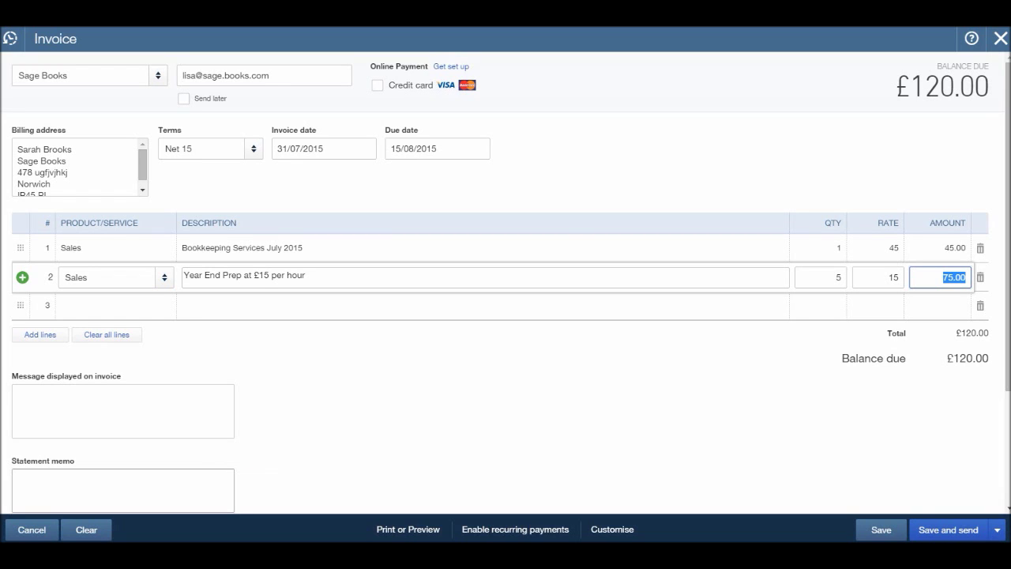
Insert four more blank lines on the Sage Books invoice and bring up Print or Preview
click(118, 407)
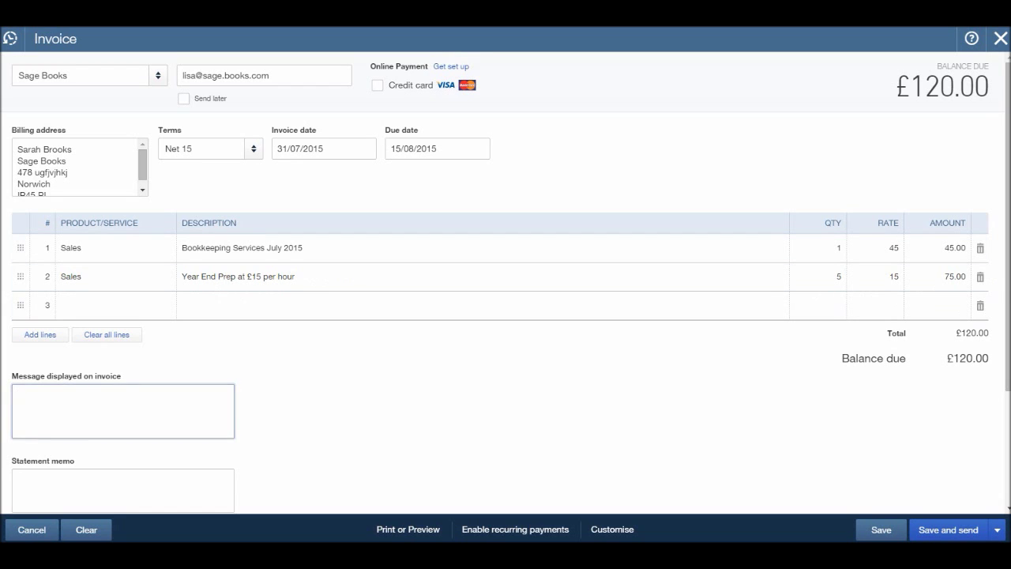
click(40, 334)
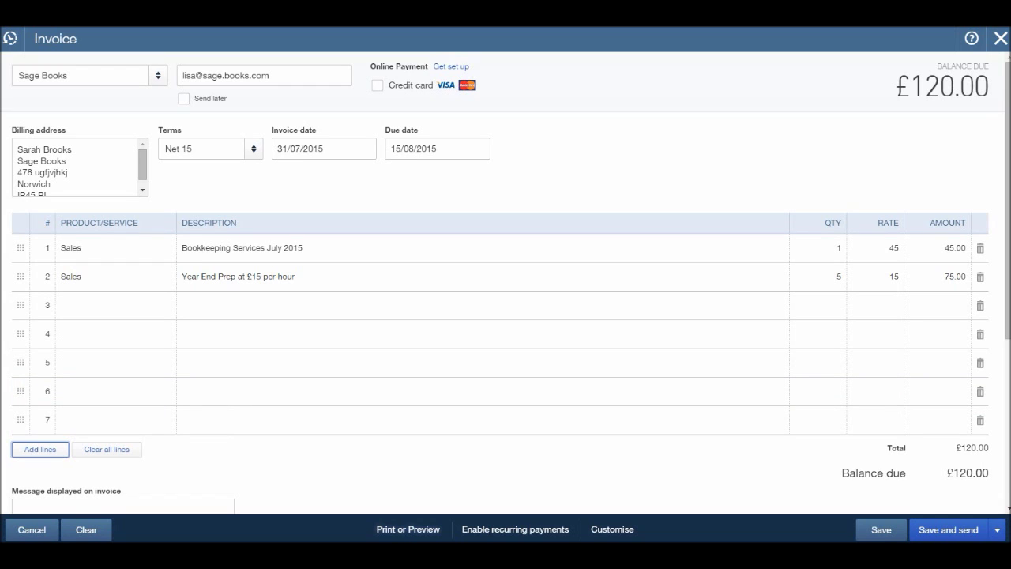
click(407, 529)
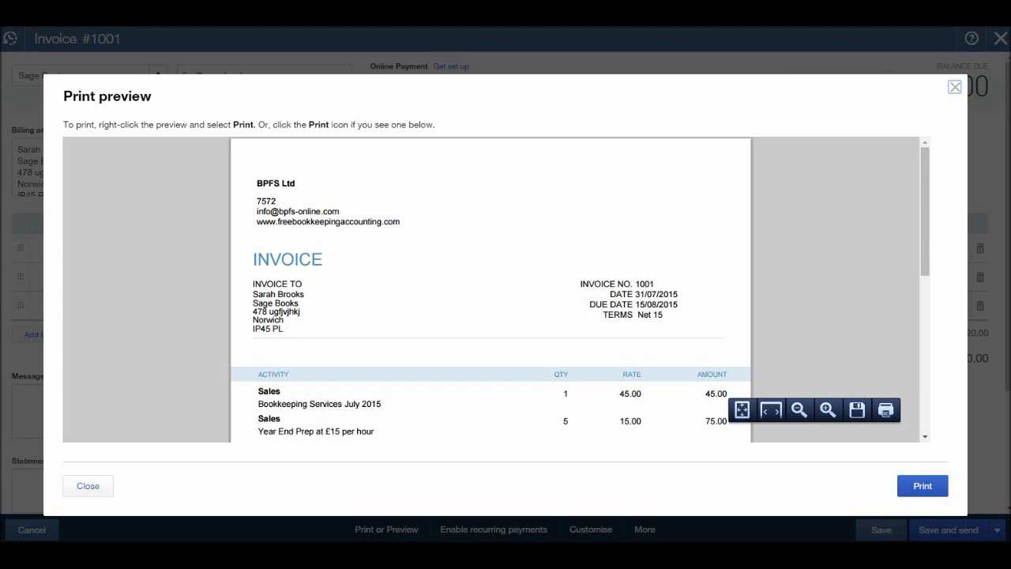
Scroll through the print preview of invoice 1001 showing £120.00 due, then close it
scroll(490, 288, down, 3)
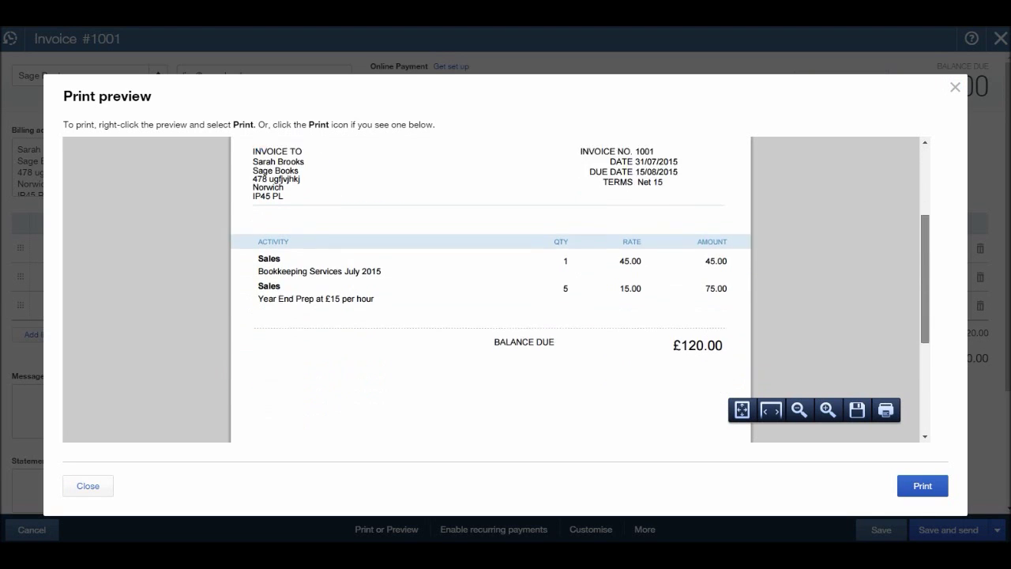
scroll(489, 288, down, 4)
scroll(489, 288, up, 4)
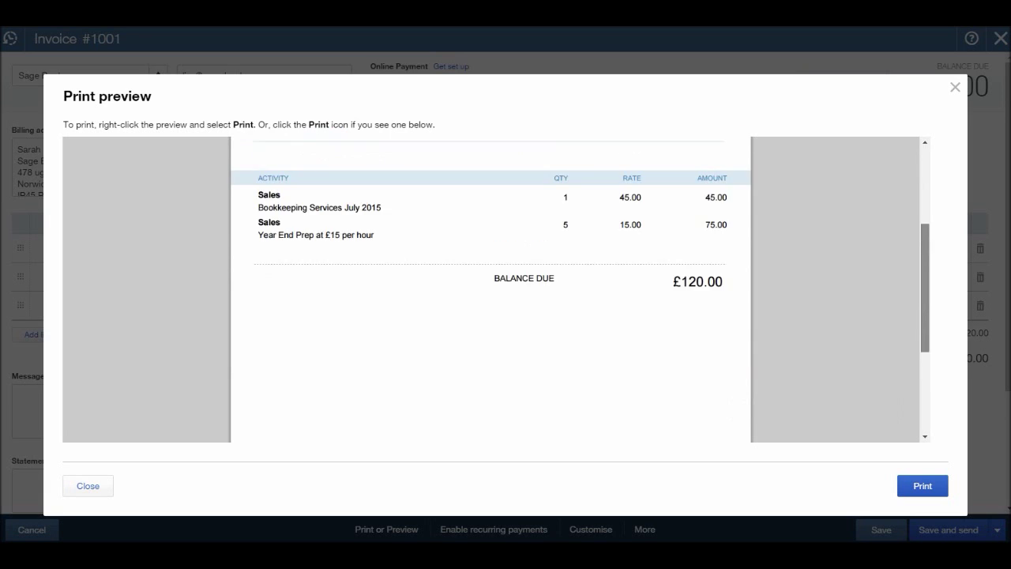
scroll(490, 289, up, 3)
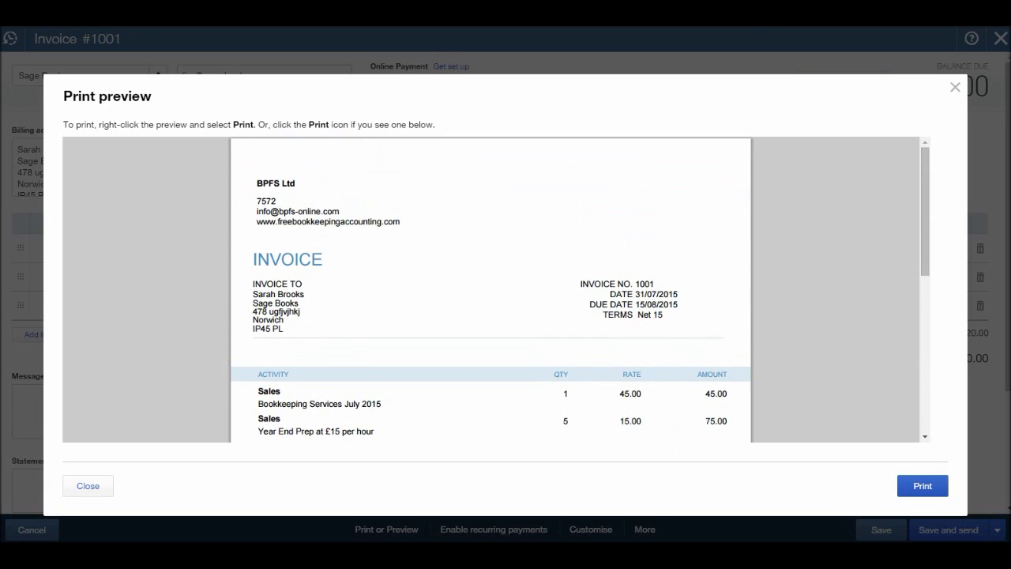
mouse_move(490, 288)
scroll(490, 289, down, 5)
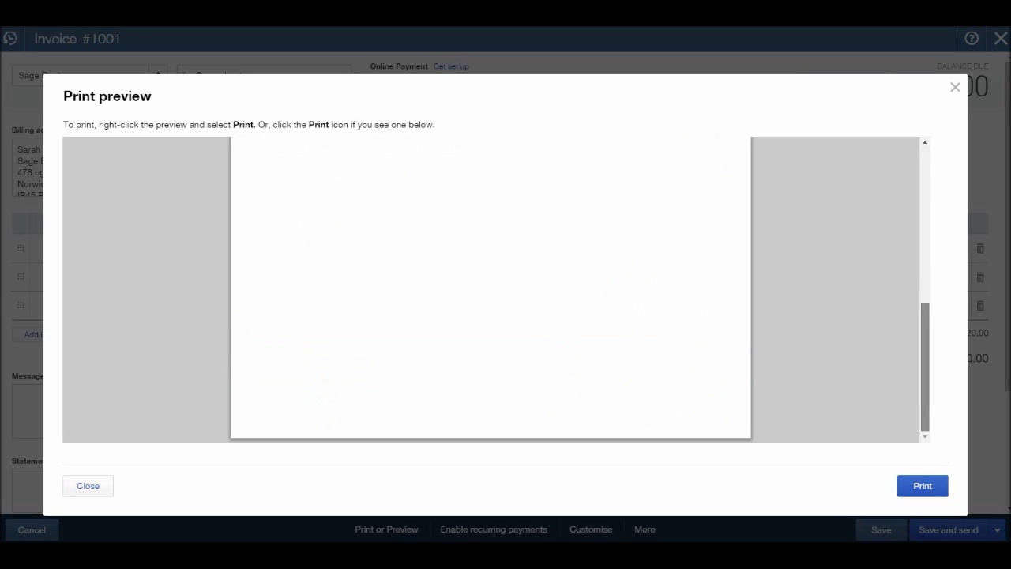
scroll(491, 289, up, 5)
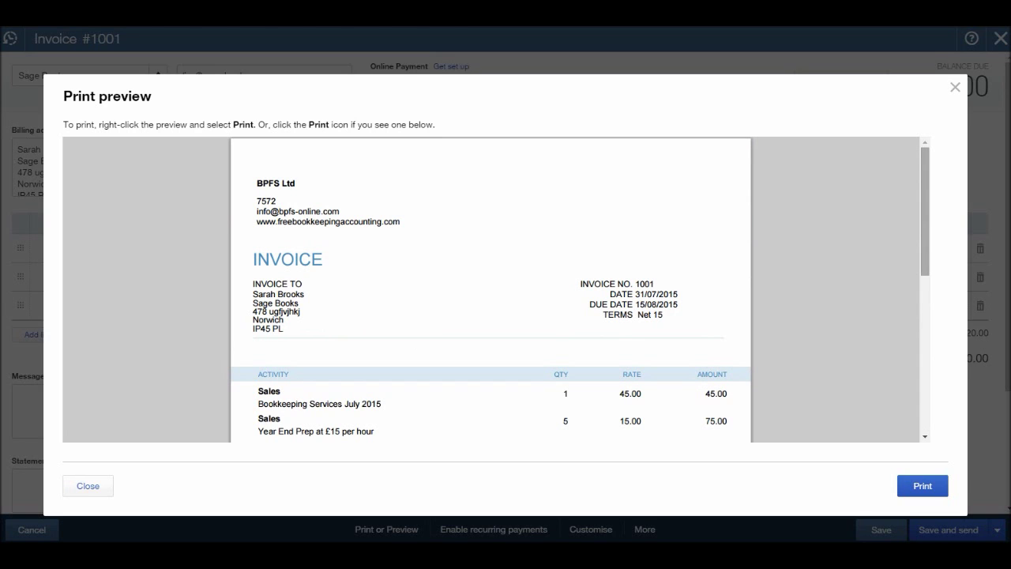
mouse_move(813, 409)
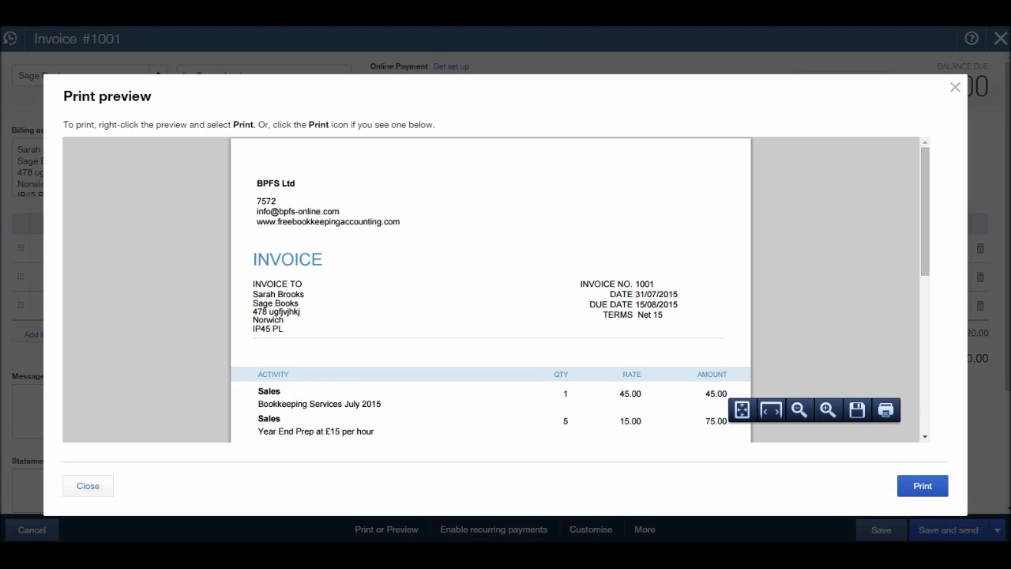
click(955, 86)
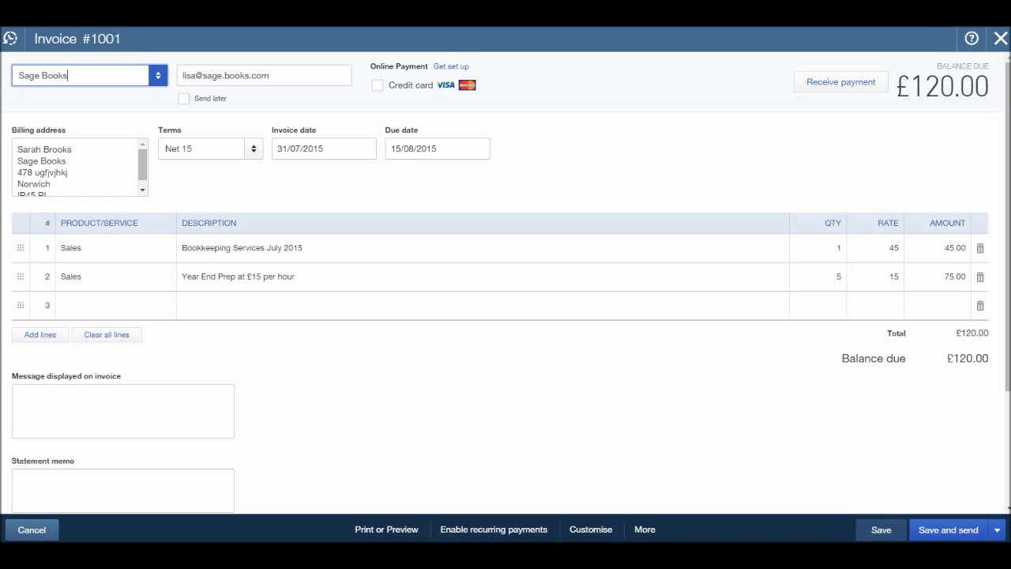
Save and close invoice 1001, confirm it on Sage Books' record, and return to Customers
click(998, 529)
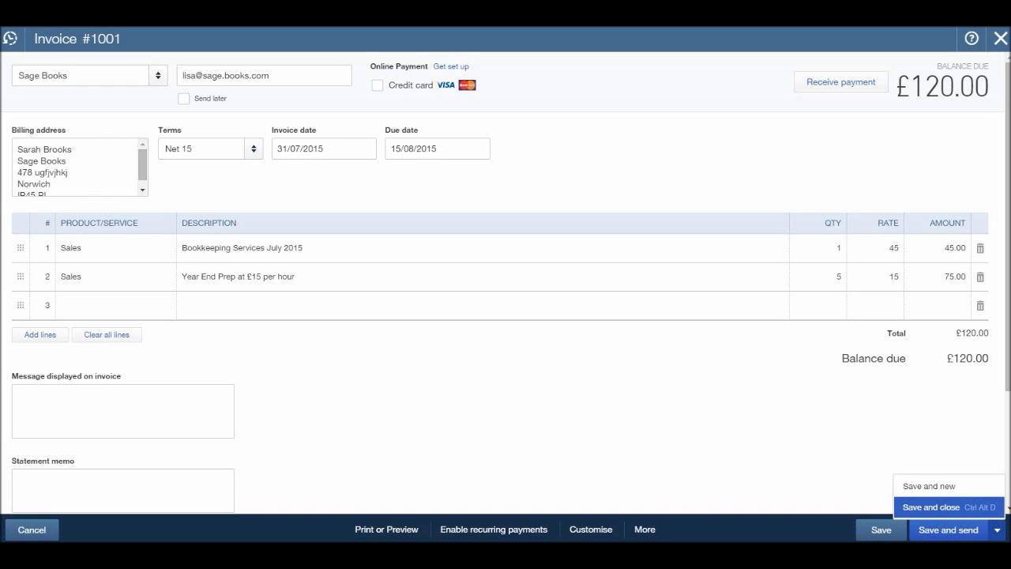
click(930, 507)
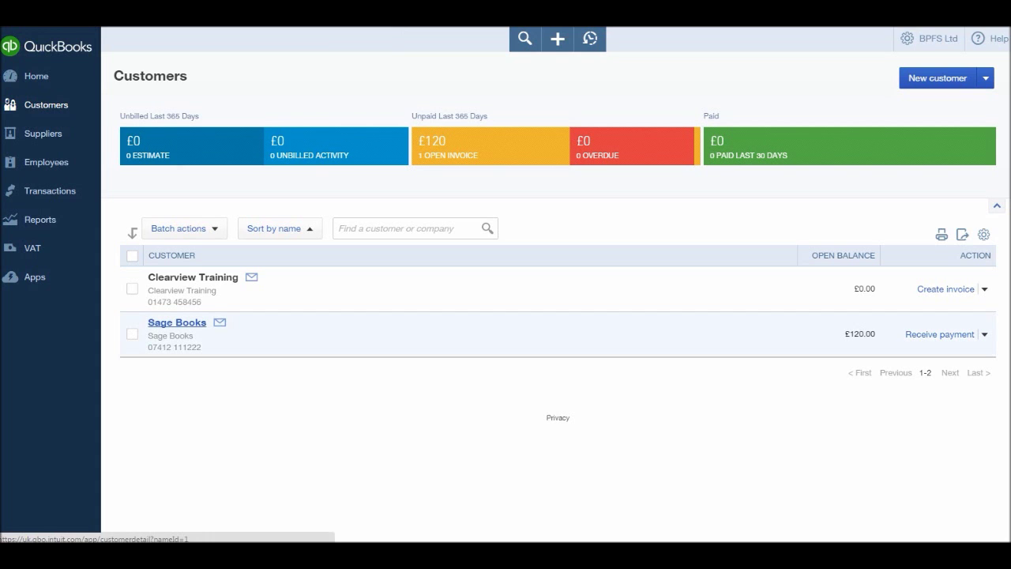
click(177, 322)
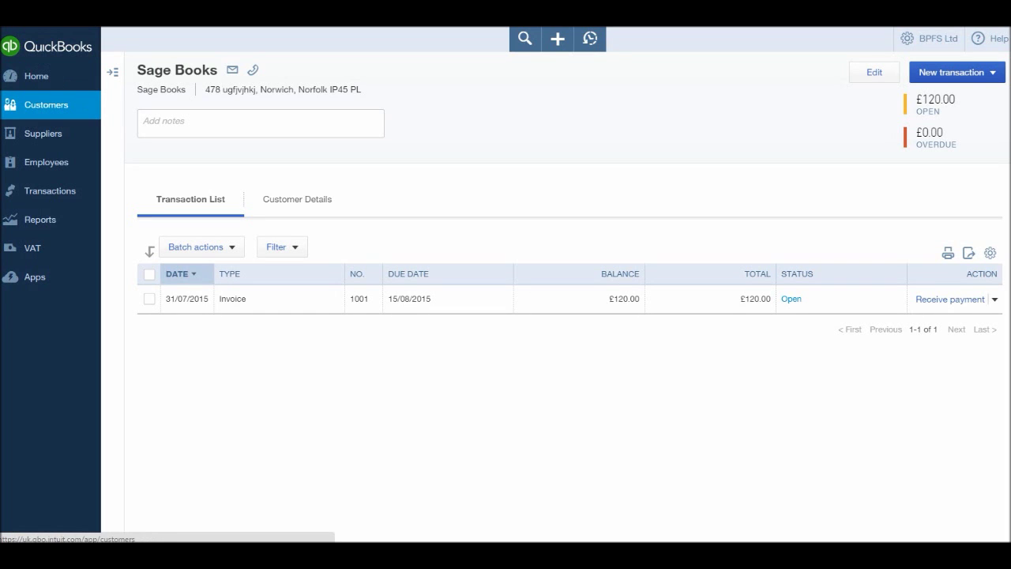
click(46, 104)
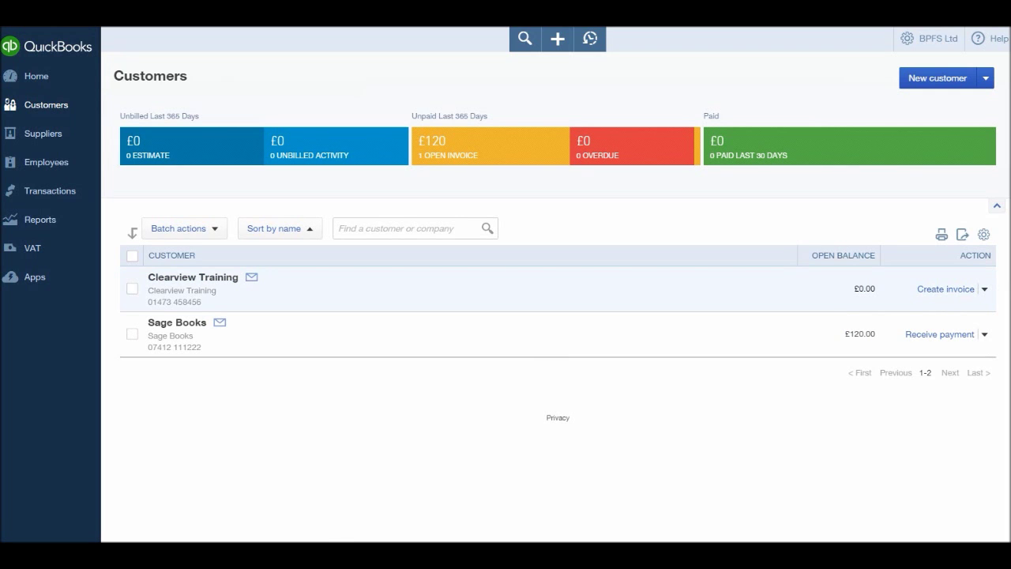
Create and save invoice 1002 for Clearview Training with one Sales line at rate 400
click(945, 288)
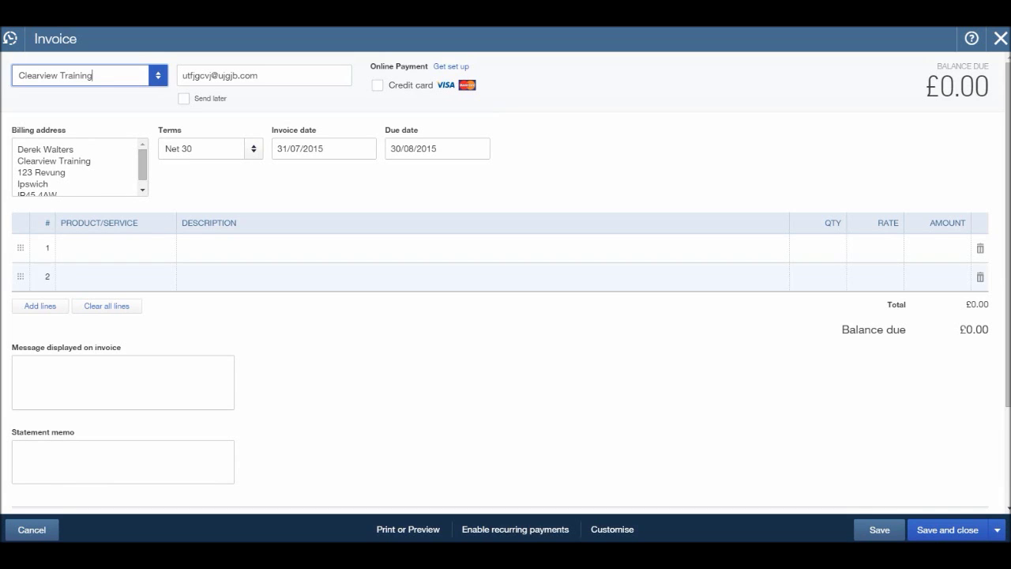
click(106, 248)
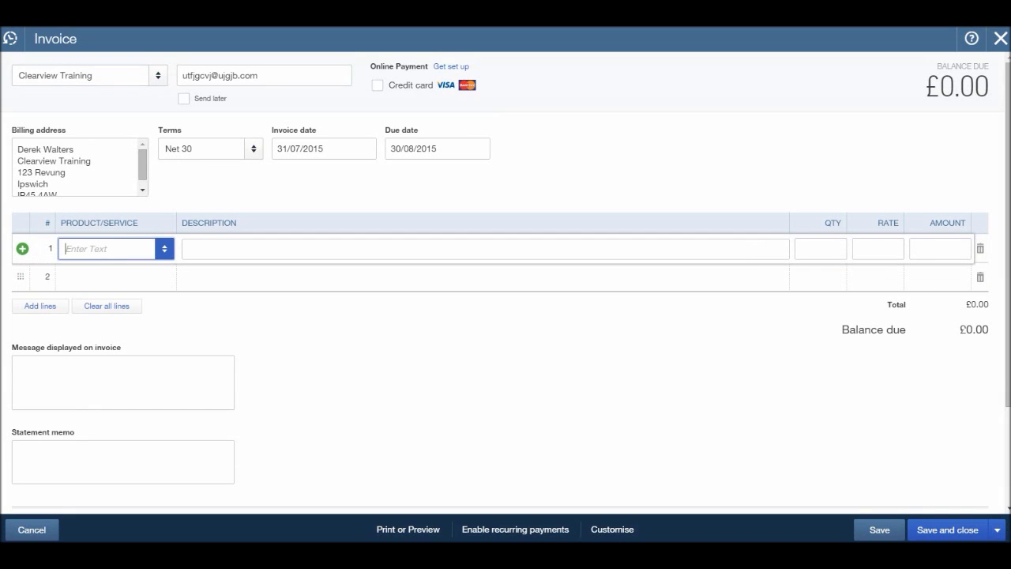
text(Sales)
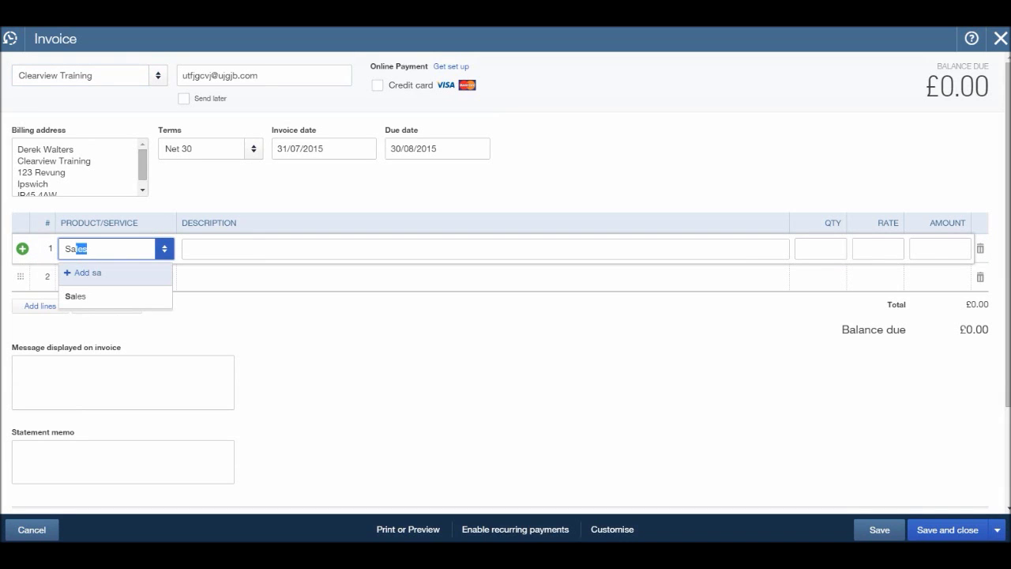
key(Tab)
text(kjjhbvbv)
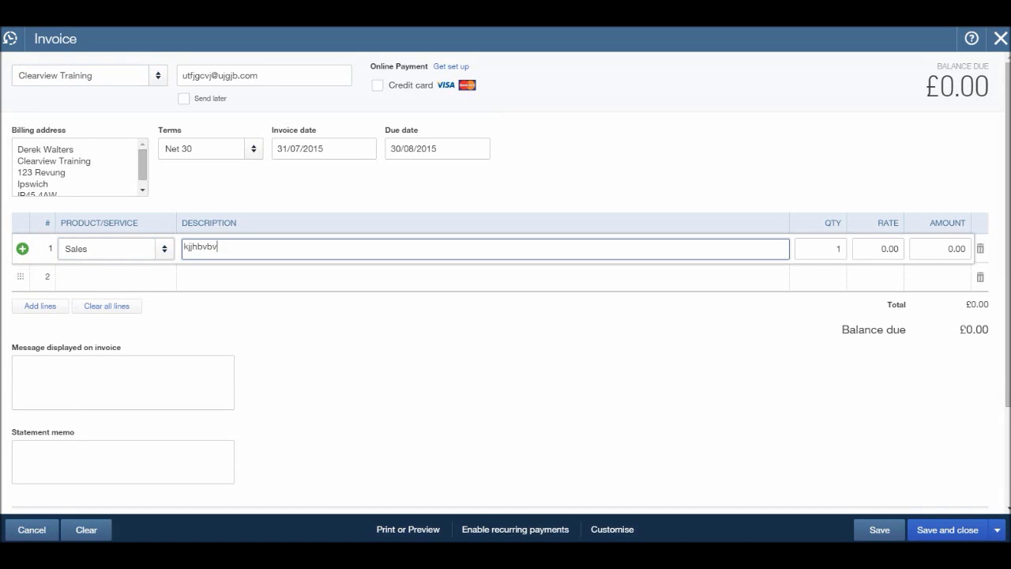
key(Tab)
key(Tab)
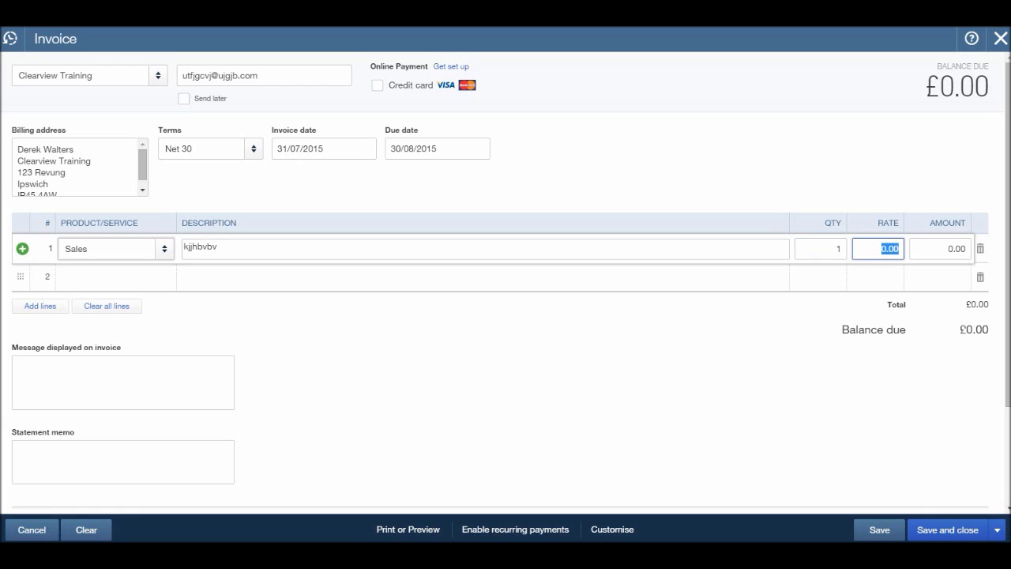
text(400)
key(Tab)
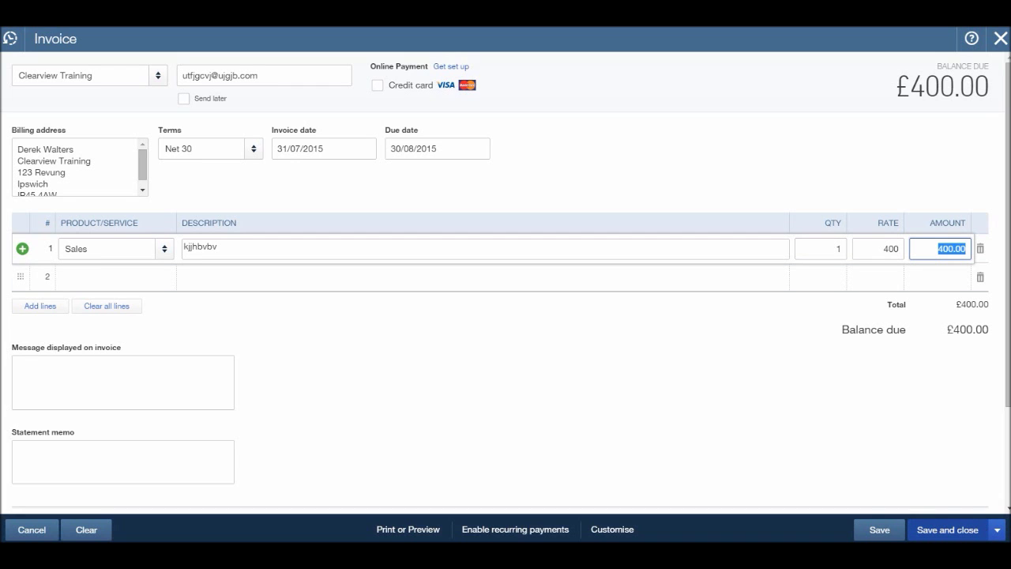
key(Escape)
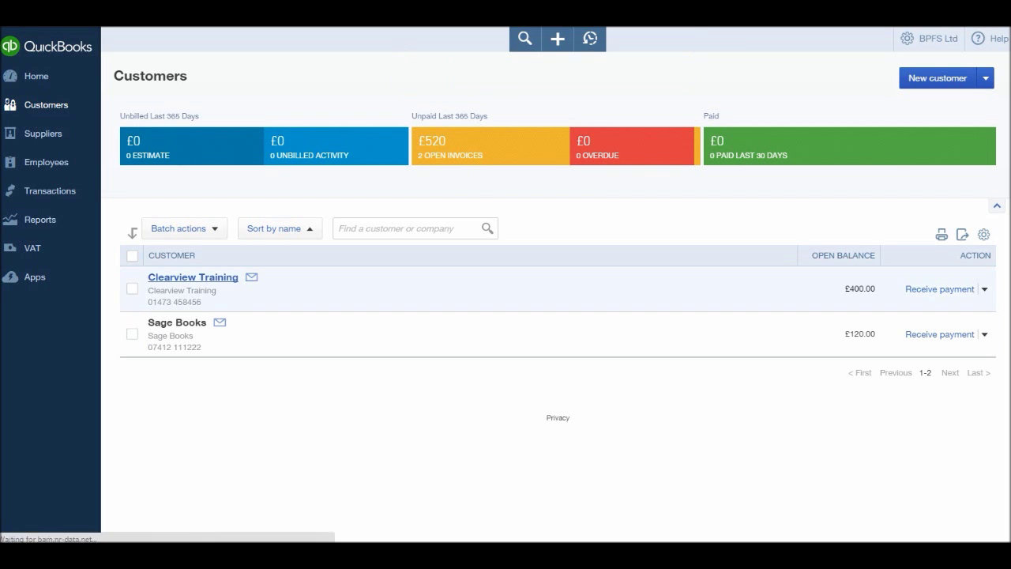
Open Clearview Training's record showing invoice 1002, £400.00 open, due 30/08/2015
click(193, 276)
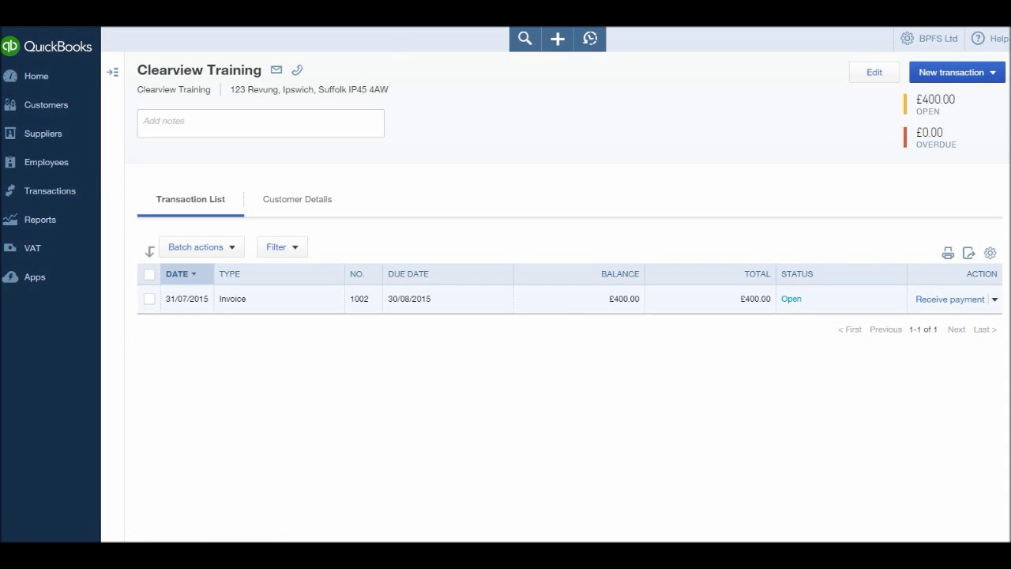